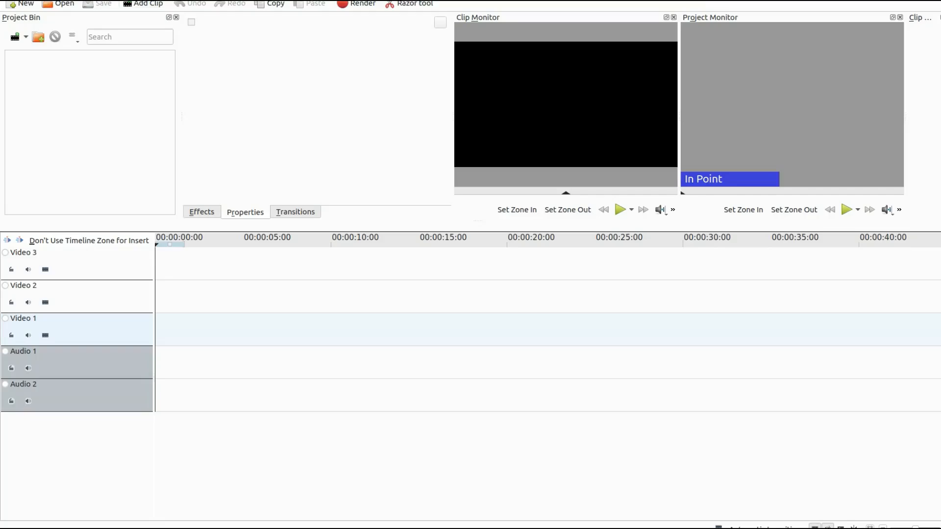
# - Set the default number of video tracks for projects to 4 in the Kdenlive settings and apply the change
pyautogui.click(218, 0)
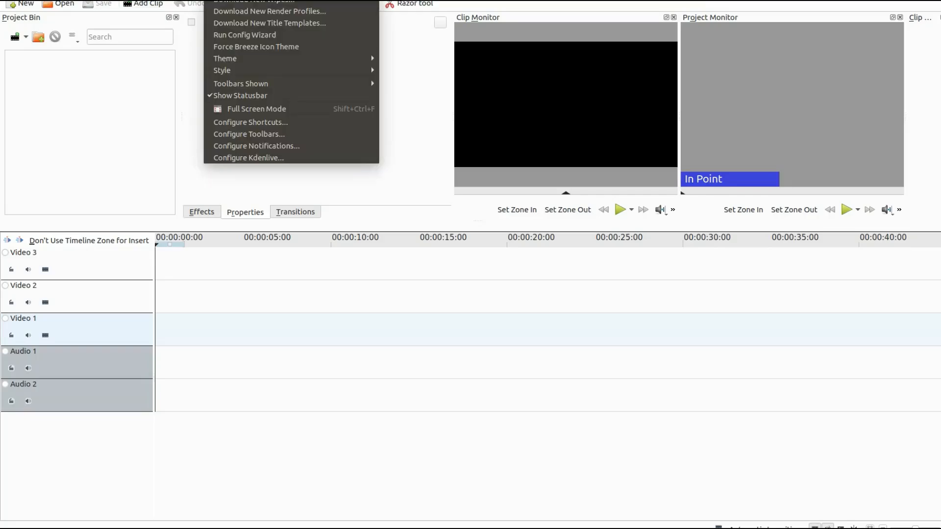
pyautogui.click(244, 158)
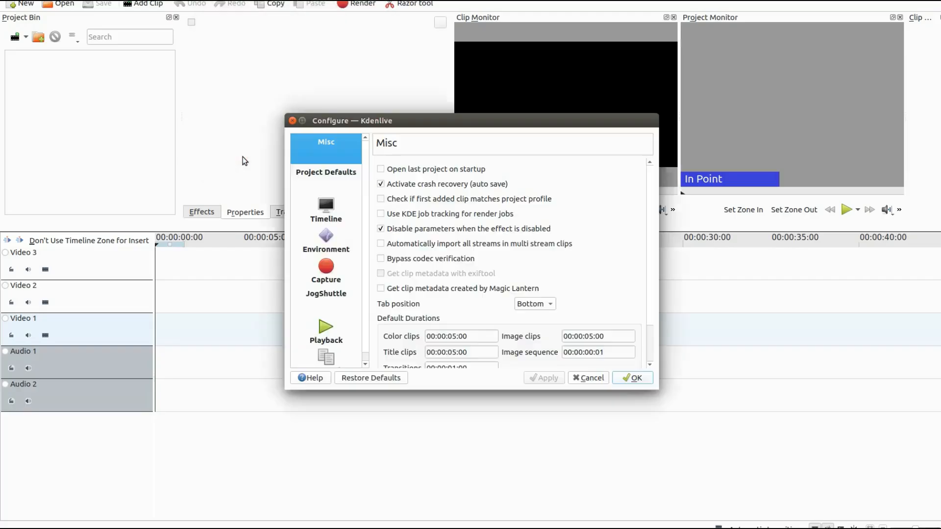
pyautogui.click(326, 172)
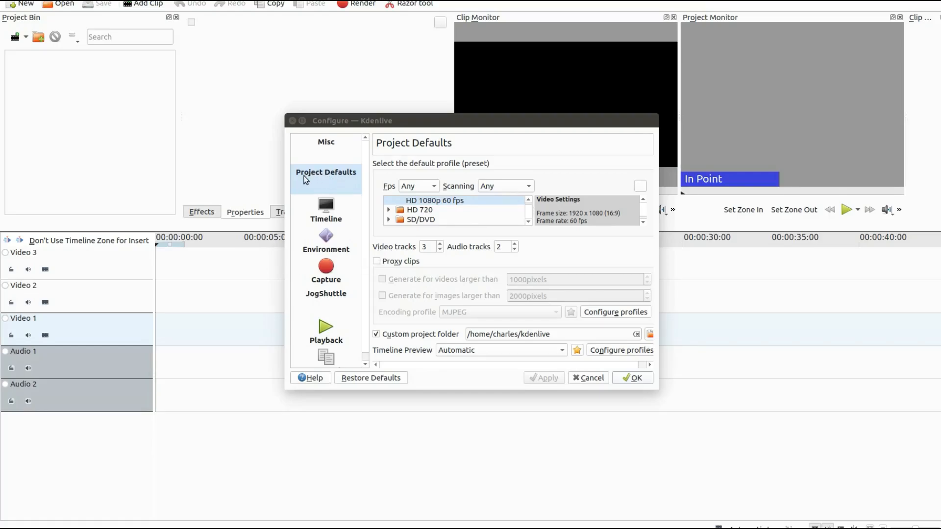
pyautogui.click(440, 244)
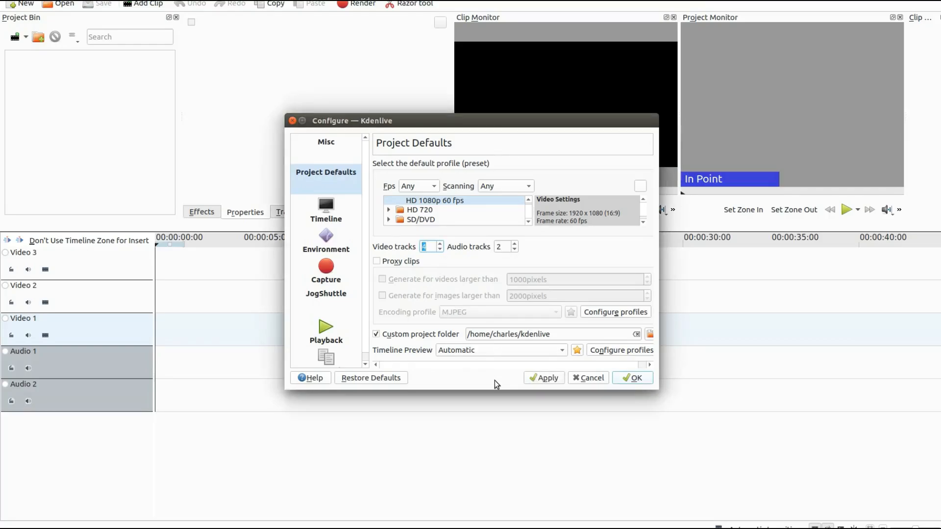
pyautogui.click(545, 378)
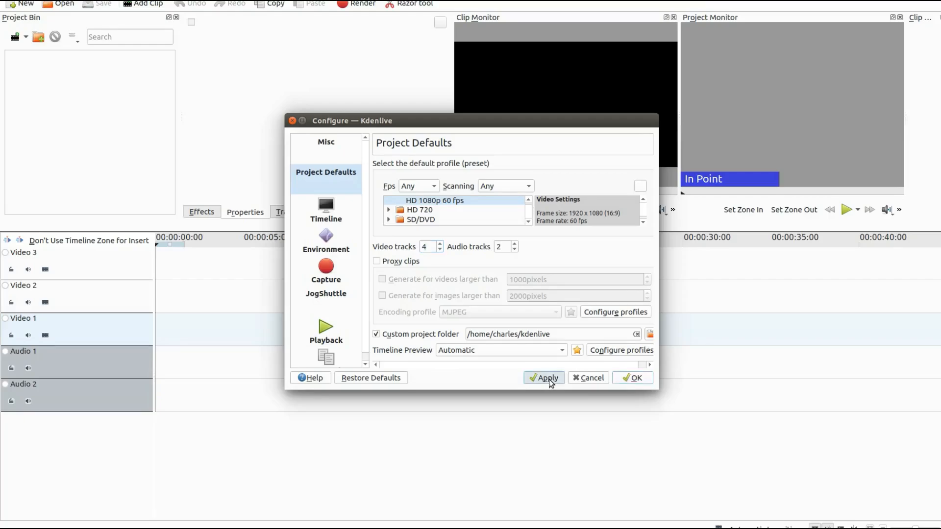
pyautogui.click(636, 380)
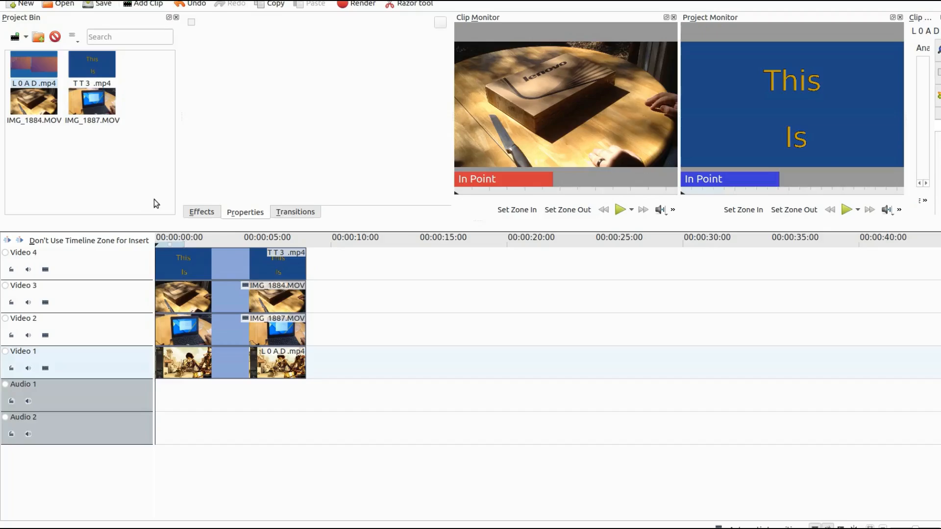
# - Search the effects for "zoom" and apply Position and Zoom to the T T 3.mp4 clip on Video 4
pyautogui.click(200, 213)
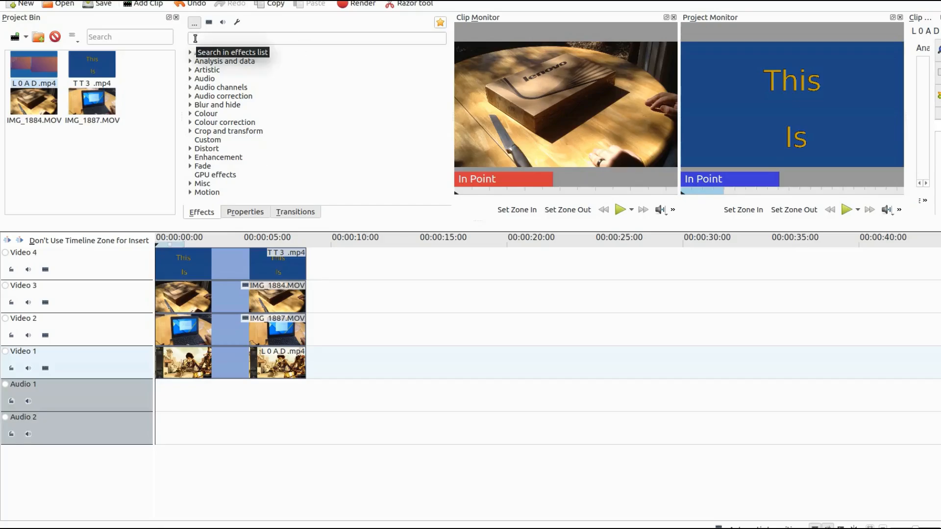
pyautogui.click(195, 39)
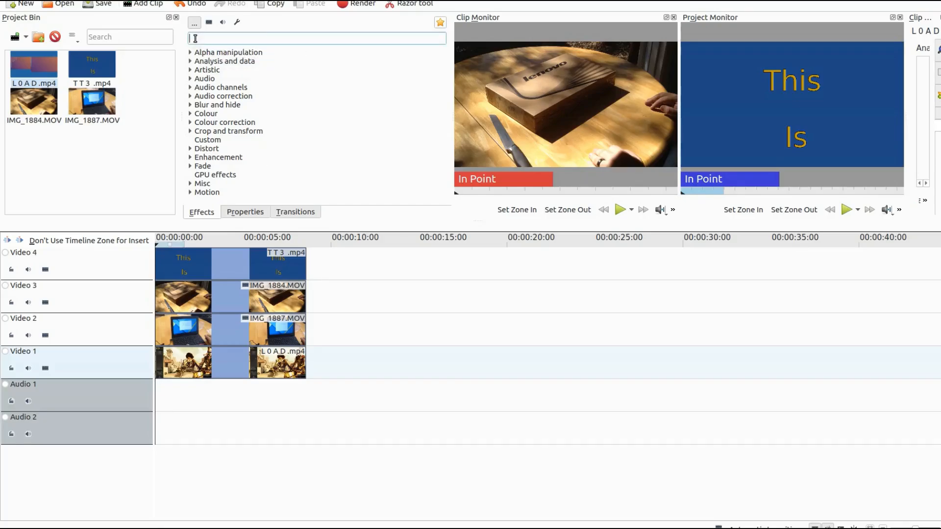
pyautogui.write('zoo')
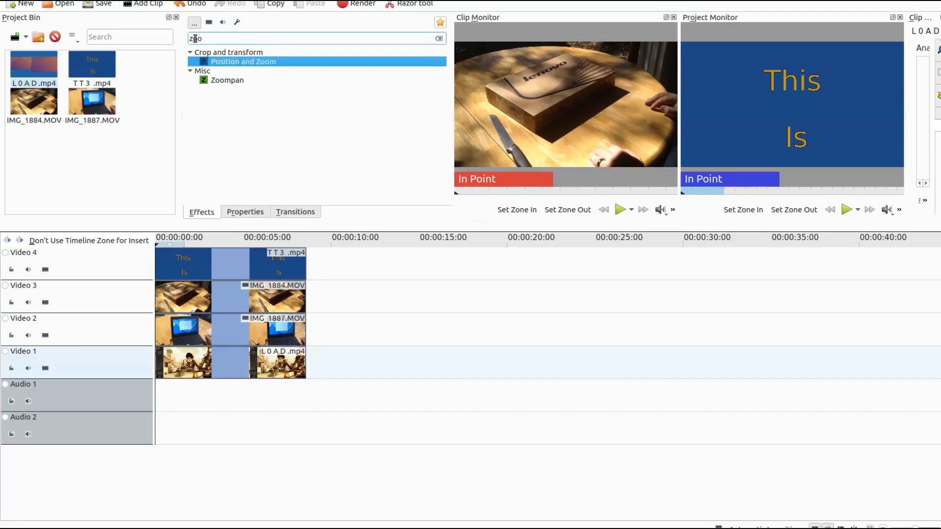
pyautogui.write('m')
pyautogui.moveTo(225, 64); pyautogui.dragTo(190, 259)
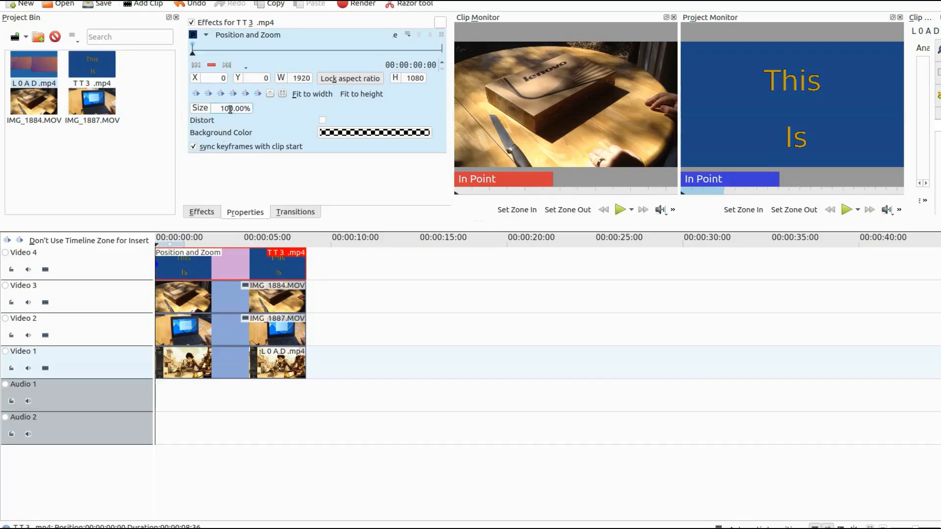
# - Set the Position and Zoom size of the T T 3.mp4 clip to 50%
pyautogui.moveTo(233, 108); pyautogui.dragTo(222, 109)
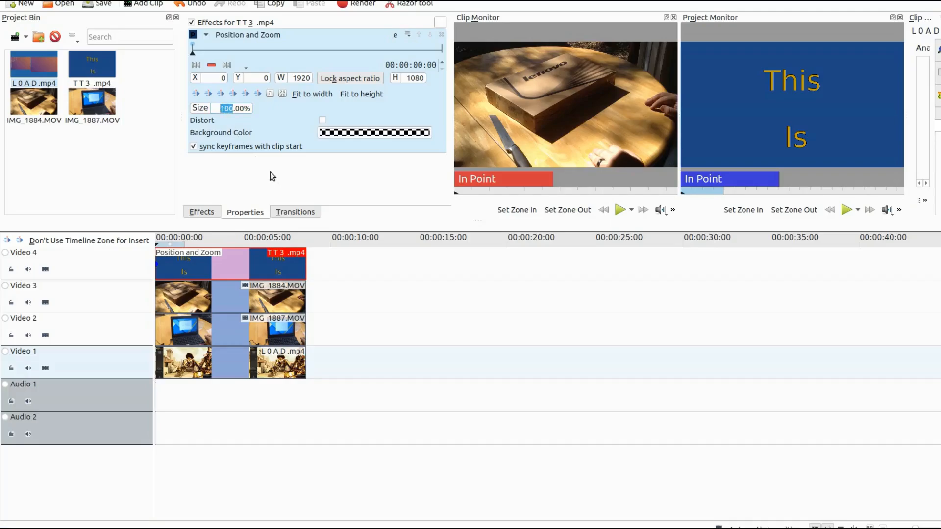
pyautogui.write('50')
pyautogui.click(155, 390)
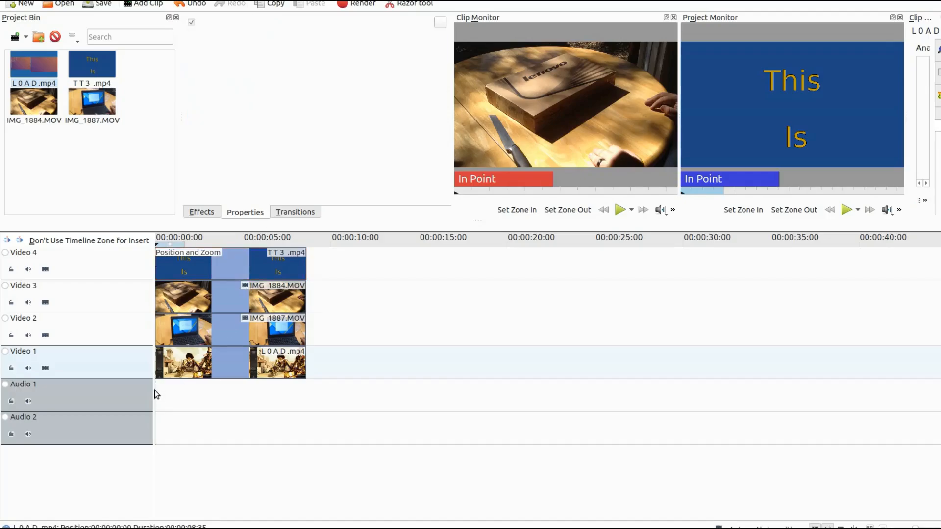
# - Apply the Position and Zoom effect to the IMG_1884.MOV clip on Video 3
pyautogui.click(160, 300)
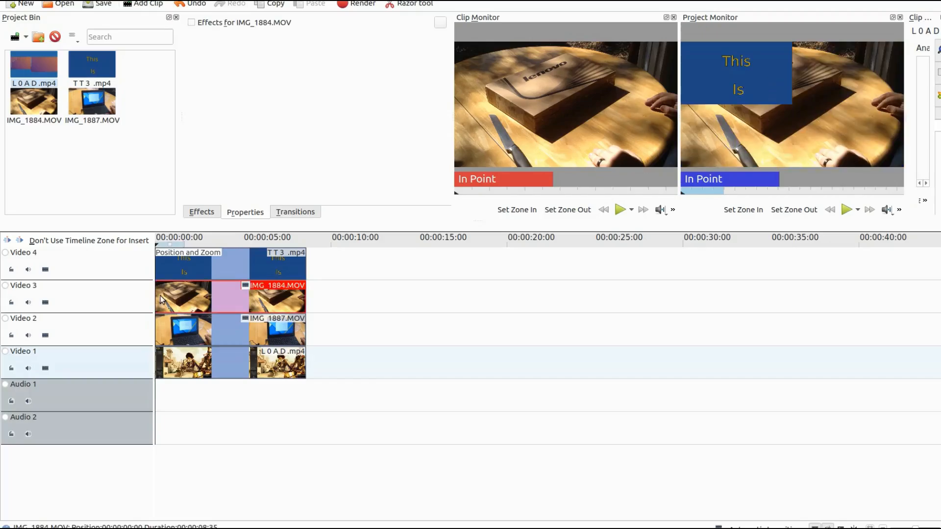
pyautogui.click(201, 213)
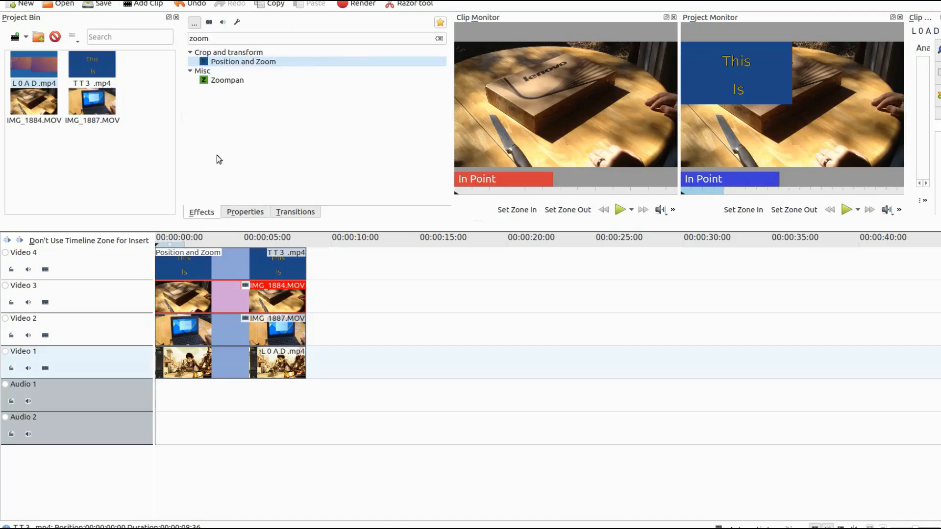
pyautogui.moveTo(244, 63); pyautogui.dragTo(205, 294)
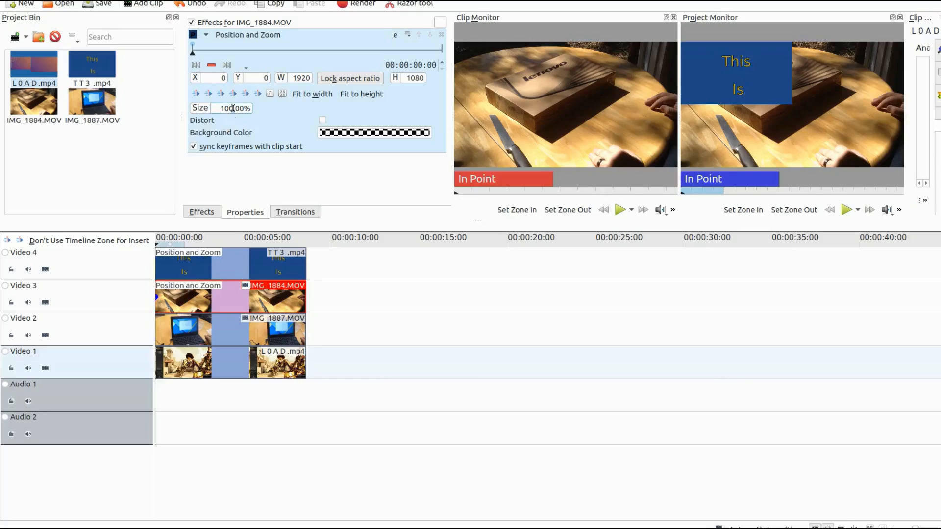
# - Scale the IMG_1884.MOV clip to 80% and shift it horizontally to an X position of 214
pyautogui.moveTo(233, 108); pyautogui.dragTo(222, 109)
pyautogui.write('0')
pyautogui.click(161, 300)
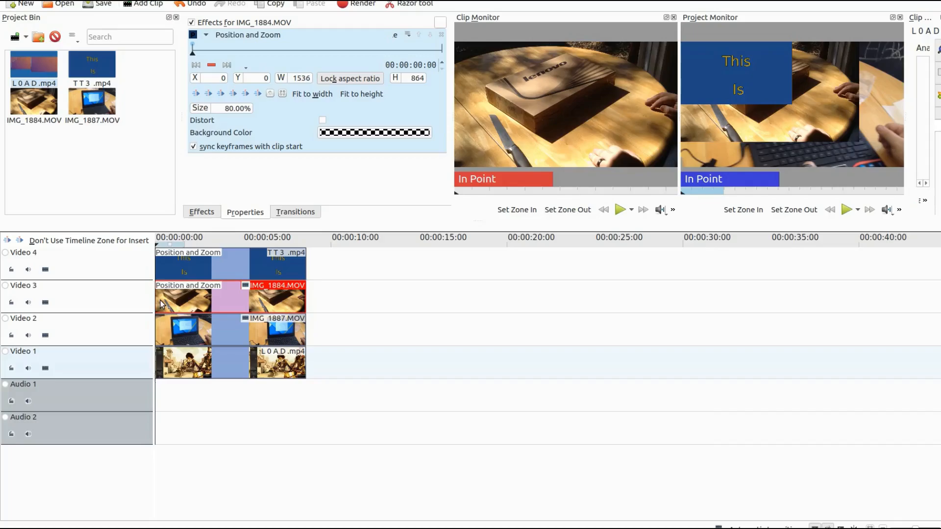
pyautogui.click(257, 94)
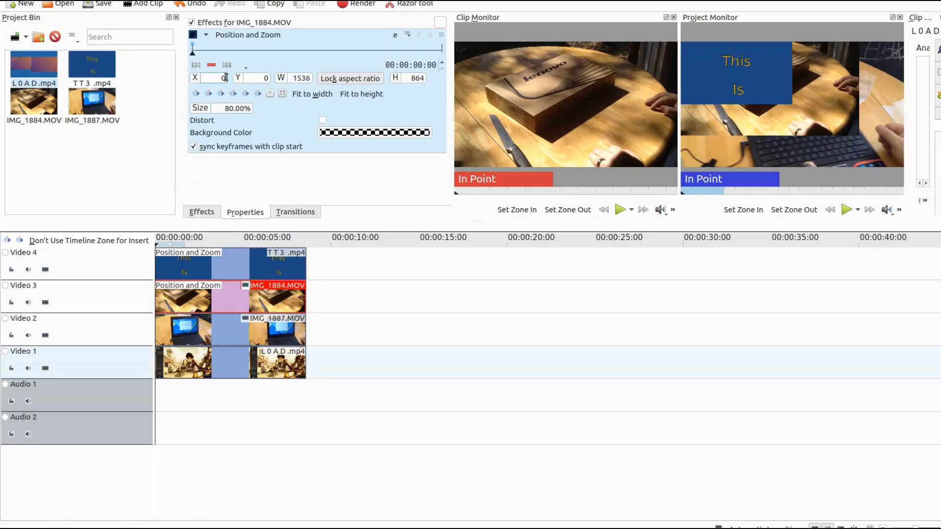
pyautogui.moveTo(226, 78); pyautogui.dragTo(220, 77)
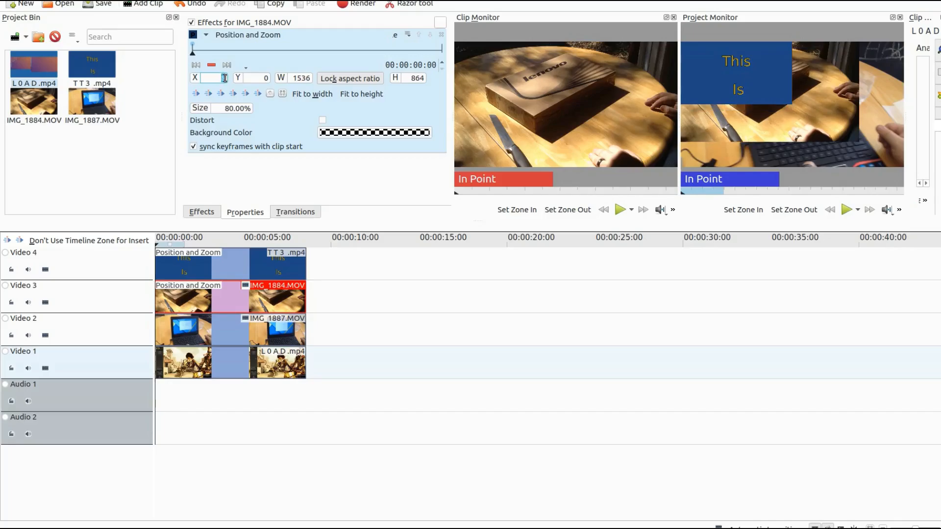
pyautogui.write('15')
pyautogui.scroll(7, 225, 78)
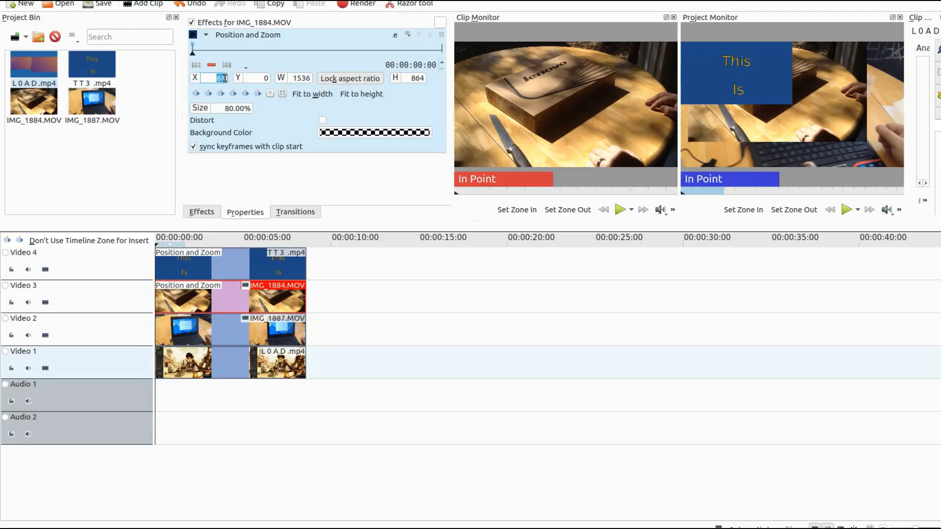
# - Reduce the IMG_1884.MOV clip's size to 50% and raise its X position to 957, beside the title clip
pyautogui.moveTo(234, 108); pyautogui.dragTo(222, 107)
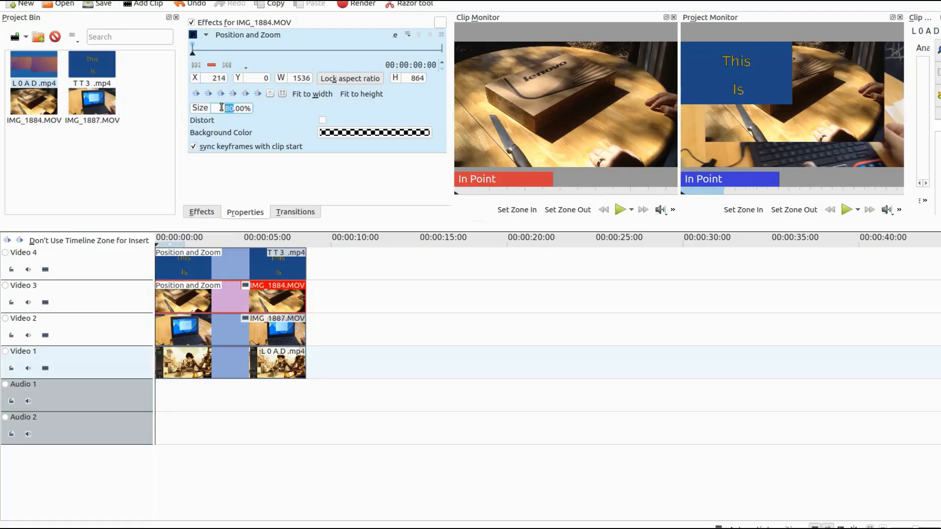
pyautogui.write('50')
pyautogui.click(159, 295)
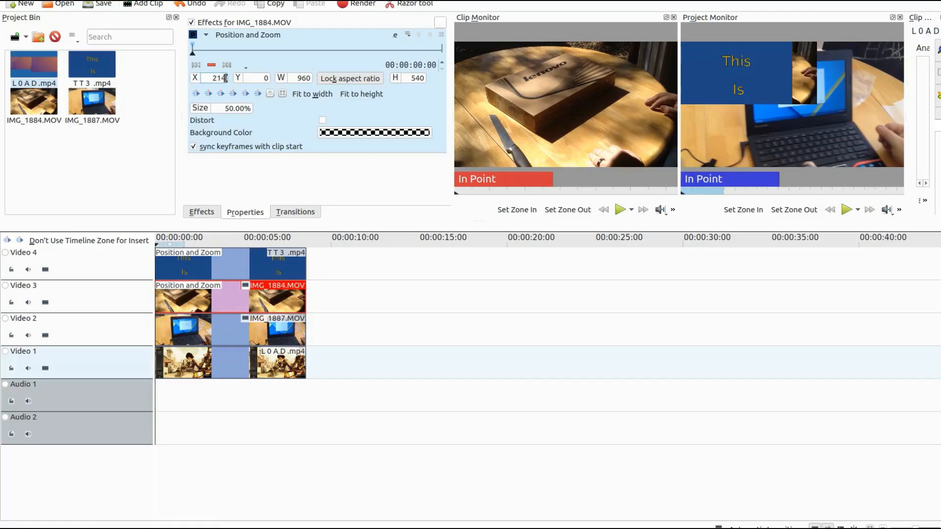
pyautogui.moveTo(226, 78); pyautogui.dragTo(215, 79)
pyautogui.scroll(4, 217, 79)
pyautogui.scroll(20, 217, 79)
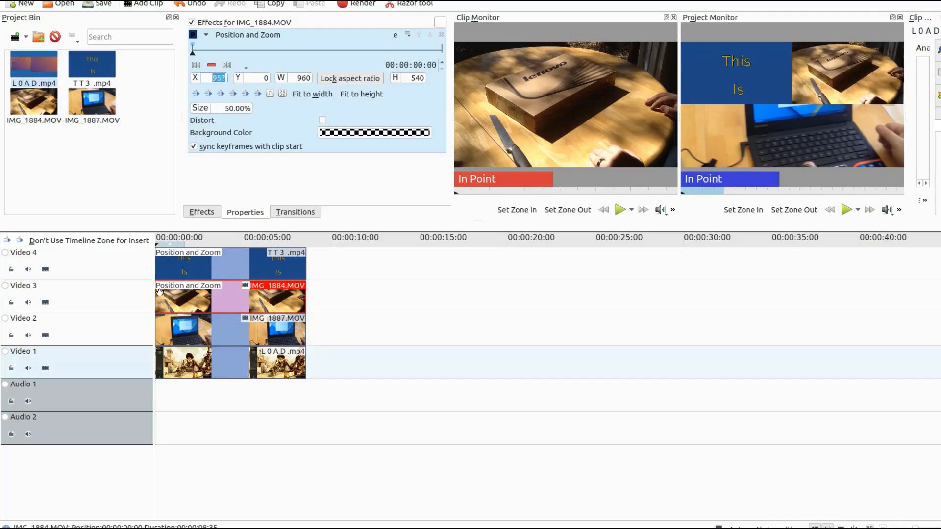
# - Apply Position and Zoom to the IMG_1887.MOV clip on Video 2 and set its size to 80%
pyautogui.click(158, 331)
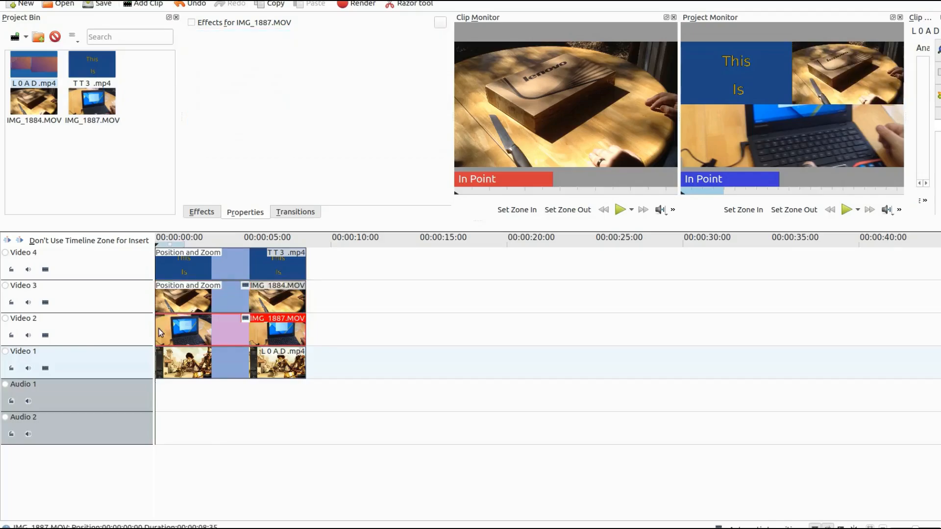
pyautogui.click(205, 213)
pyautogui.moveTo(243, 62); pyautogui.dragTo(194, 333)
pyautogui.moveTo(233, 109); pyautogui.dragTo(223, 109)
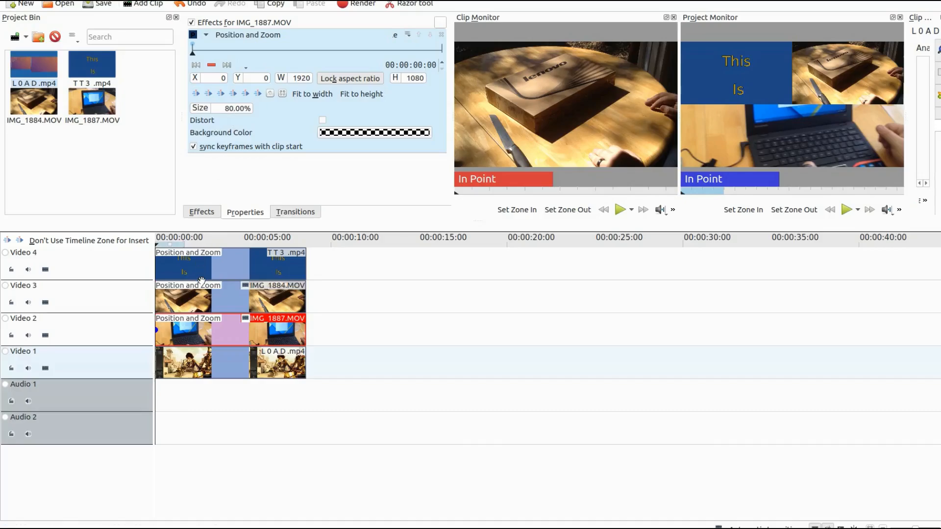
pyautogui.click(161, 331)
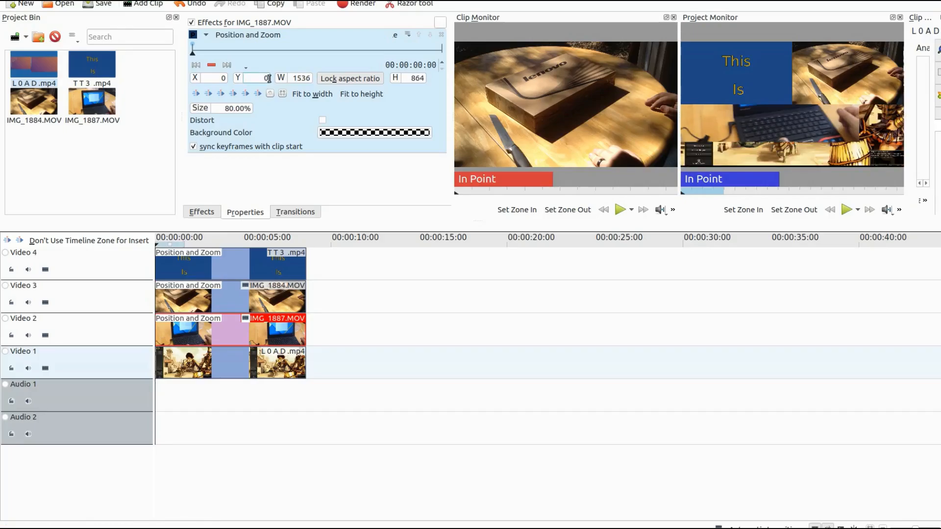
# - Reduce the IMG_1887.MOV clip to 50% and move it down to a Y position of about 530, below the title clip
pyautogui.press('BackSpace')
pyautogui.scroll(3, 266, 77)
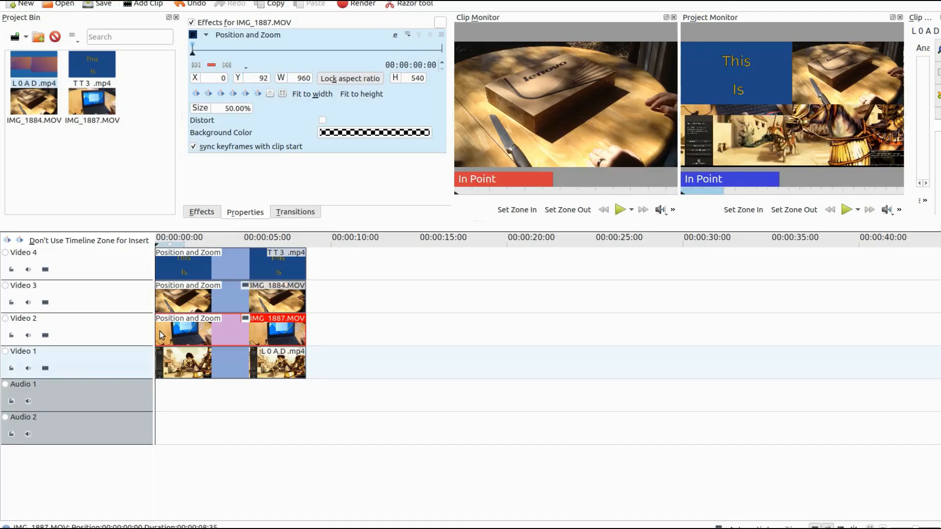
pyautogui.doubleClick(264, 78)
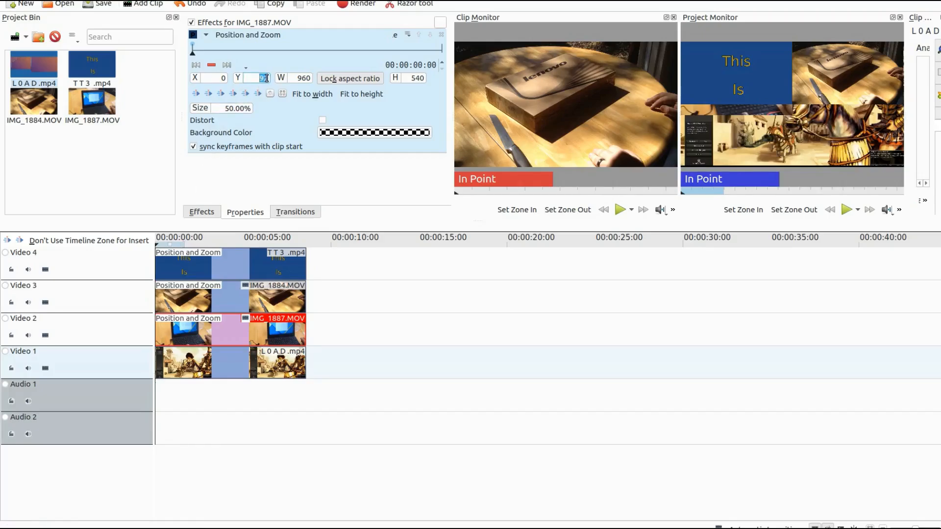
pyautogui.scroll(8, 266, 79)
pyautogui.scroll(8, 266, 79)
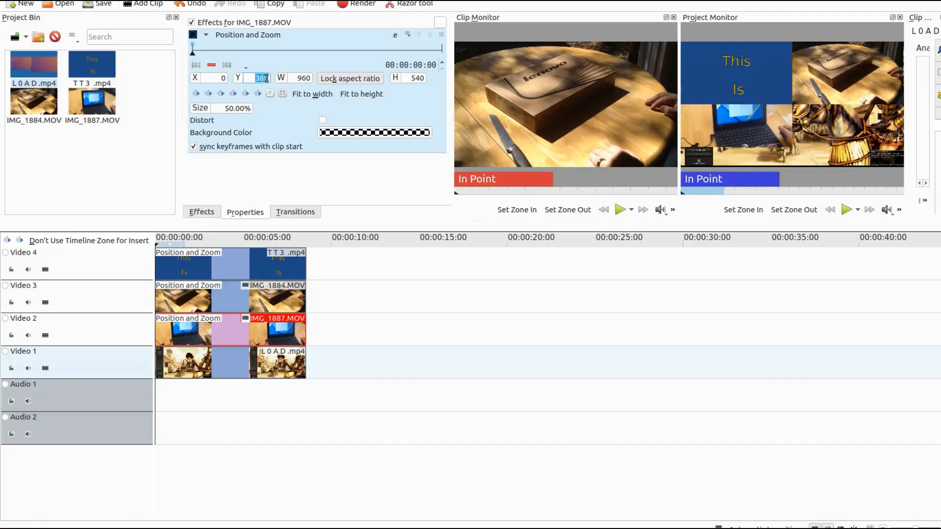
pyautogui.scroll(14, 267, 79)
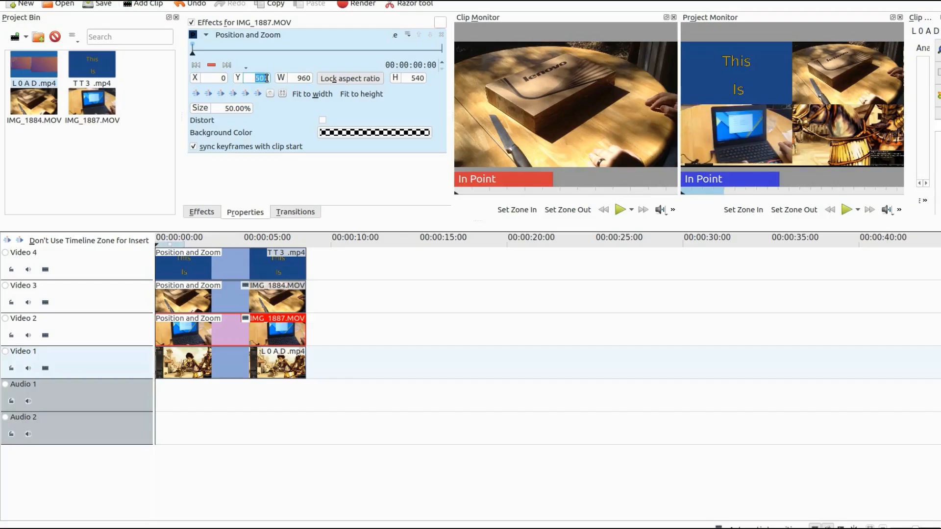
pyautogui.scroll(10, 266, 78)
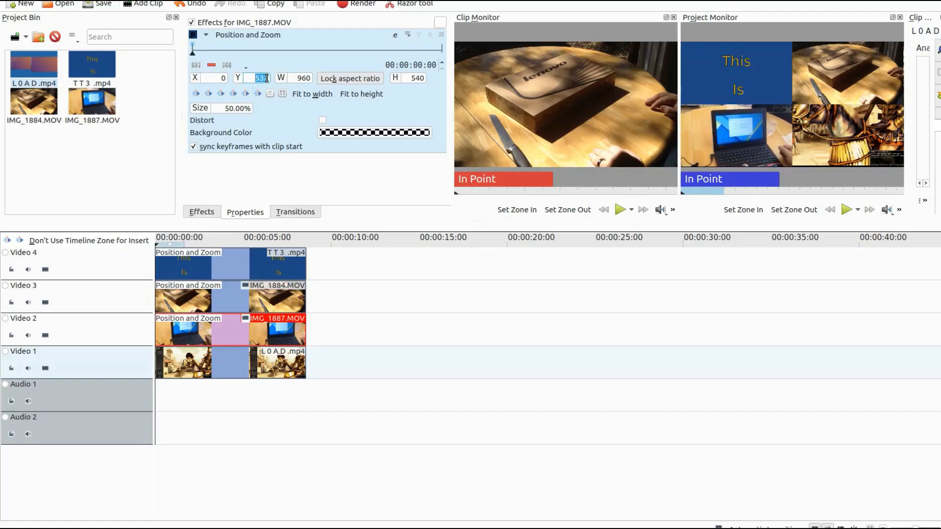
# - Apply Position and Zoom to the L O A D.mp4 clip on Video 1 and set its size to 80%
pyautogui.click(230, 363)
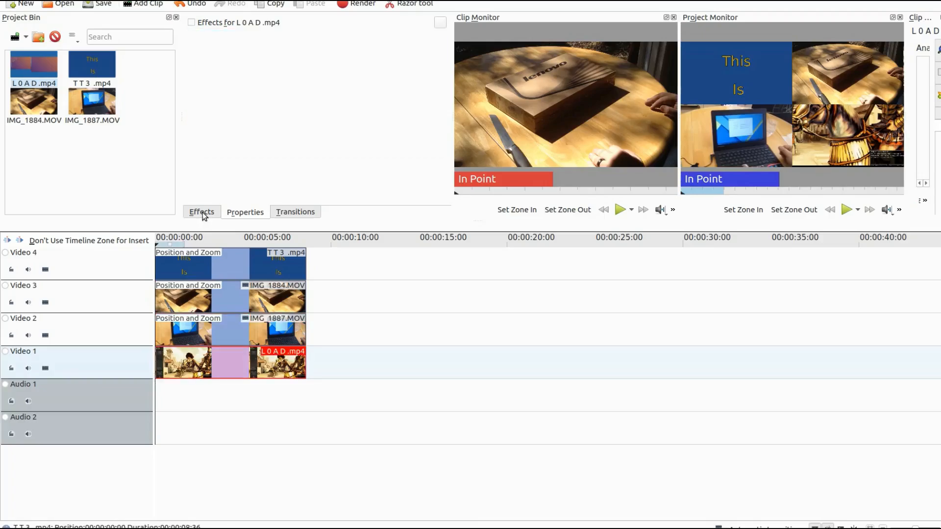
pyautogui.click(203, 214)
pyautogui.moveTo(223, 64); pyautogui.dragTo(177, 358)
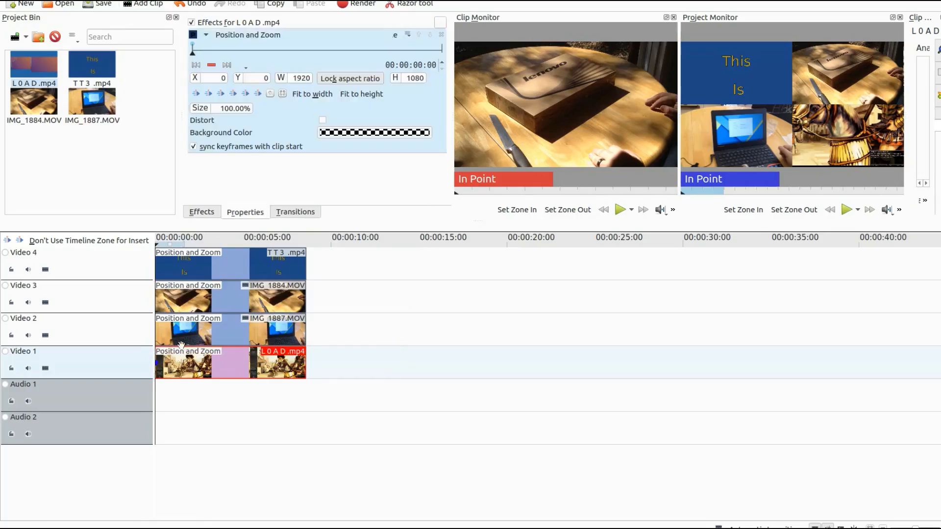
pyautogui.doubleClick(232, 108)
pyautogui.write('80')
pyautogui.click(159, 360)
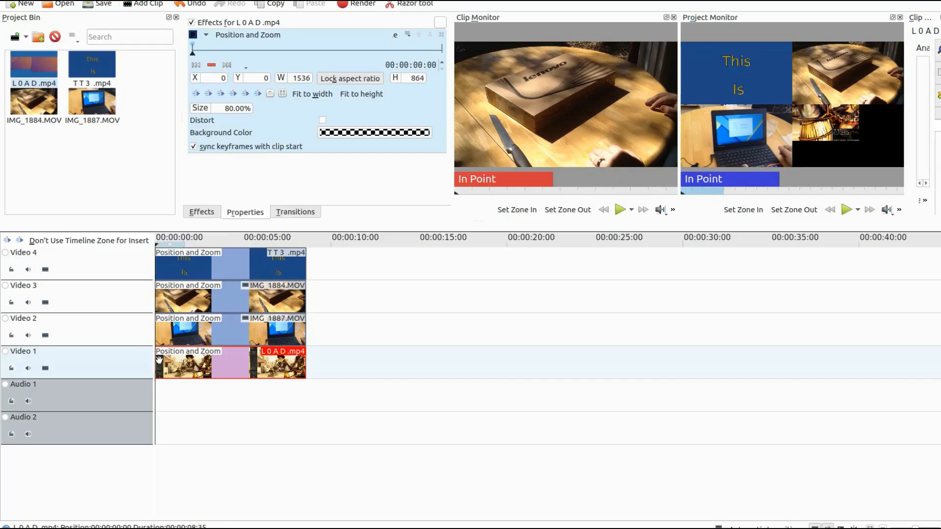
# - Move the L O A D.mp4 clip to an X position of 211 and a Y position of 149
pyautogui.write('211')
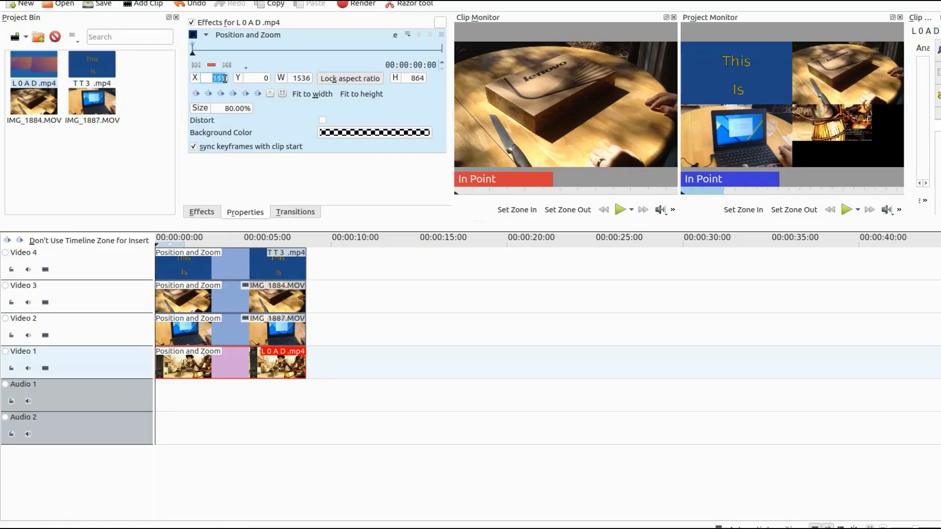
pyautogui.press('Return')
pyautogui.click(268, 79)
pyautogui.press('BackSpace')
pyautogui.scroll(5, 267, 79)
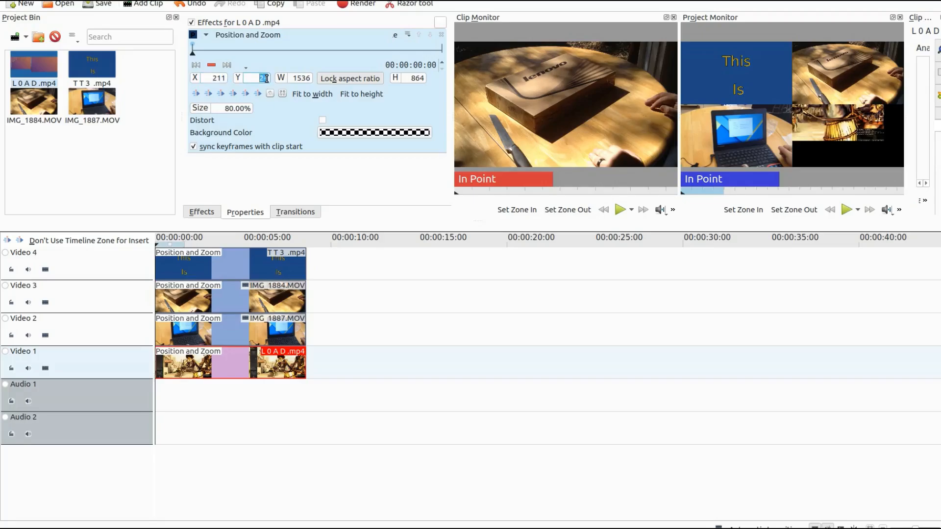
pyautogui.scroll(3, 266, 79)
pyautogui.scroll(5, 267, 78)
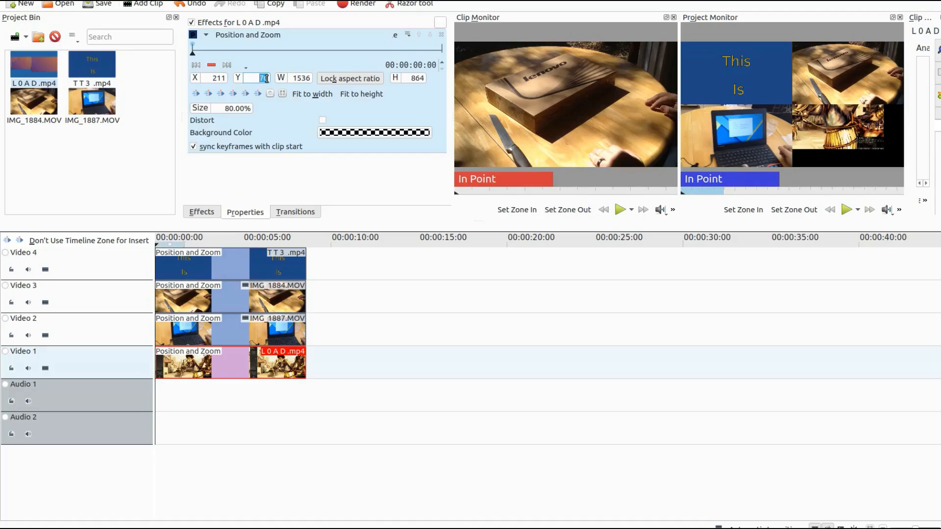
# - Reduce the L O A D.mp4 clip's size to 50% and raise its X position to 962
pyautogui.doubleClick(229, 109)
pyautogui.write('50')
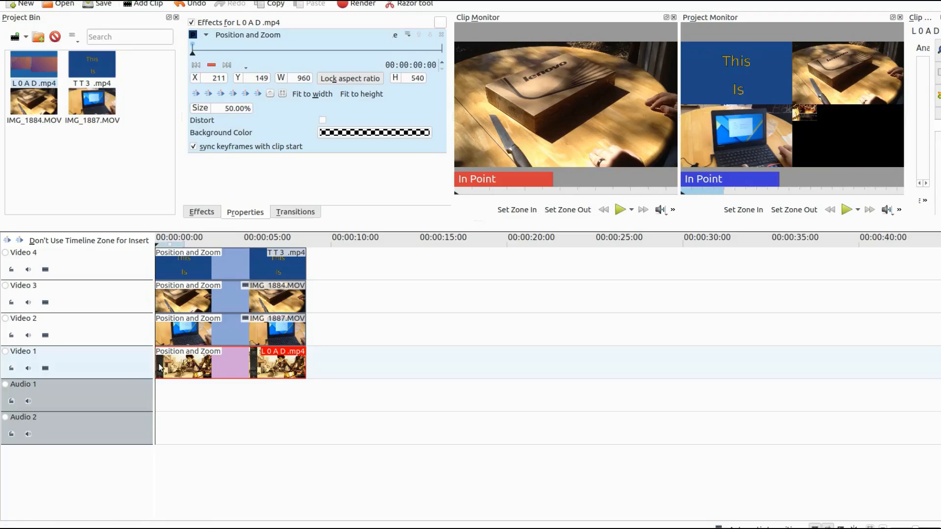
pyautogui.scroll(20, 221, 78)
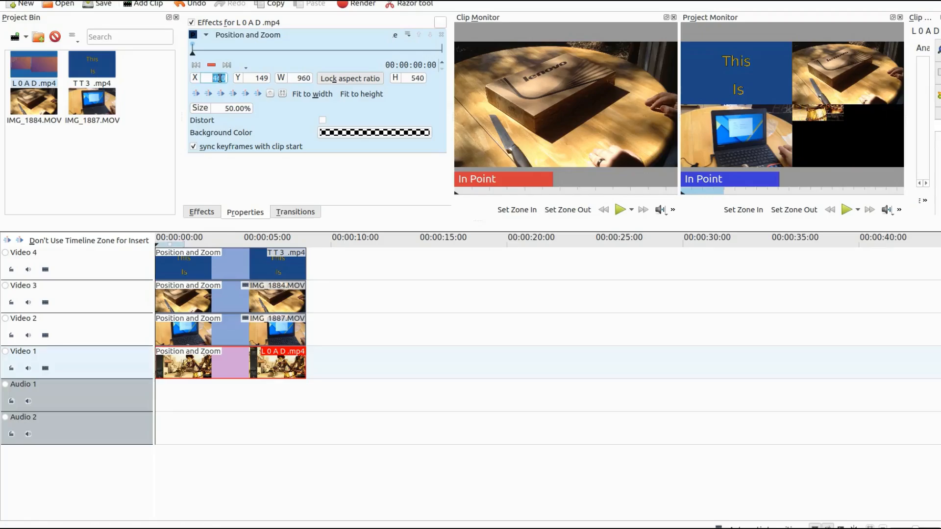
pyautogui.scroll(20, 219, 78)
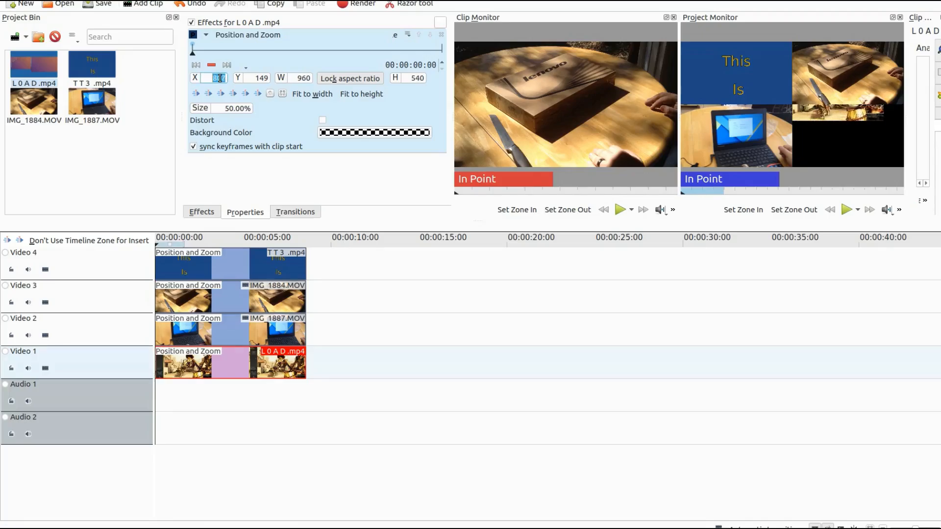
pyautogui.scroll(15, 219, 77)
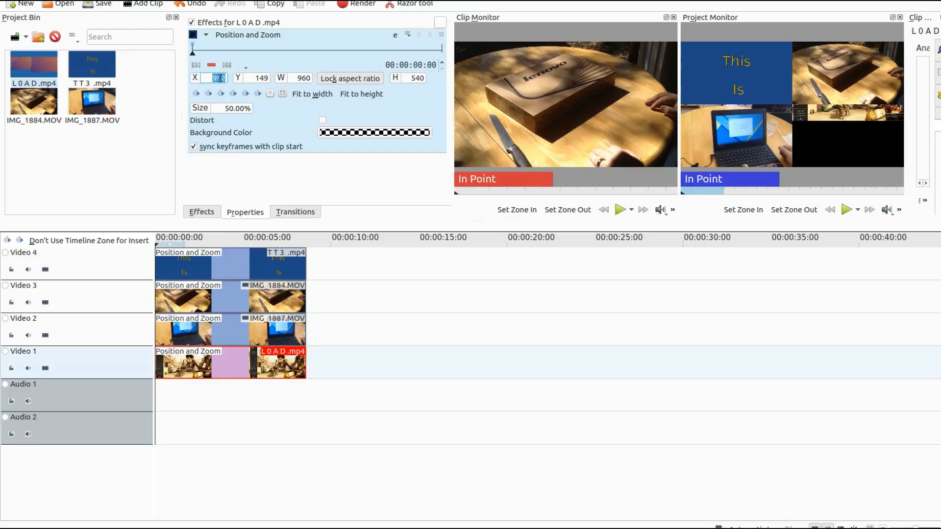
# - Lower the L O A D.mp4 clip to a Y position of 540, filling the quadrant below the IMG_1884.MOV clip
pyautogui.click(265, 78)
pyautogui.scroll(20, 265, 78)
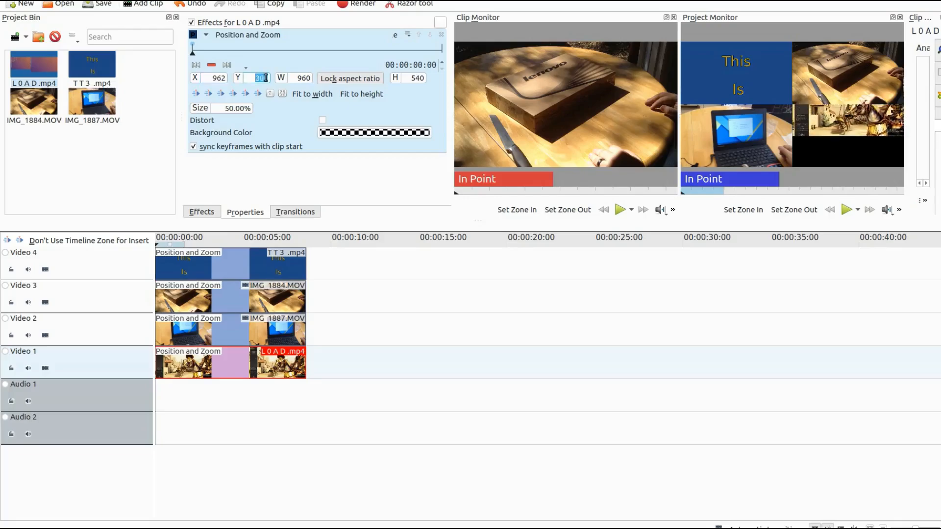
pyautogui.scroll(10, 265, 78)
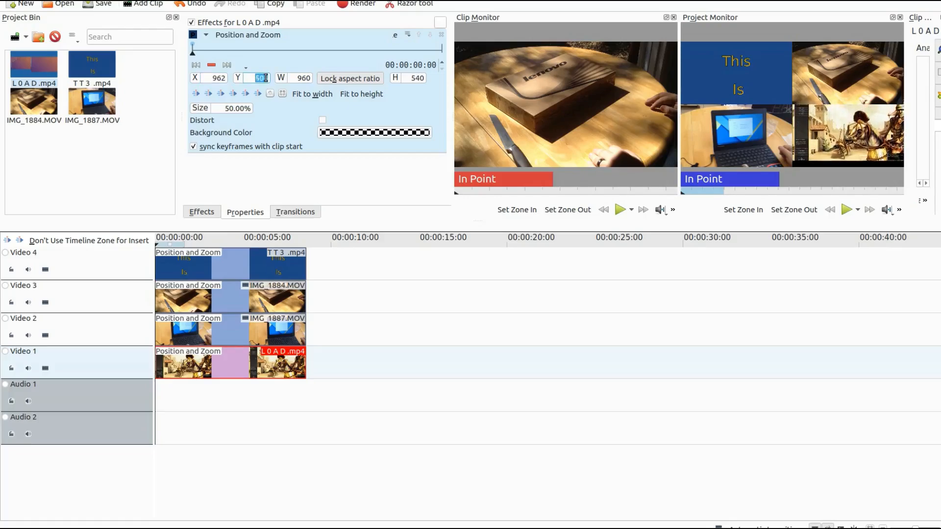
pyautogui.scroll(3, 266, 78)
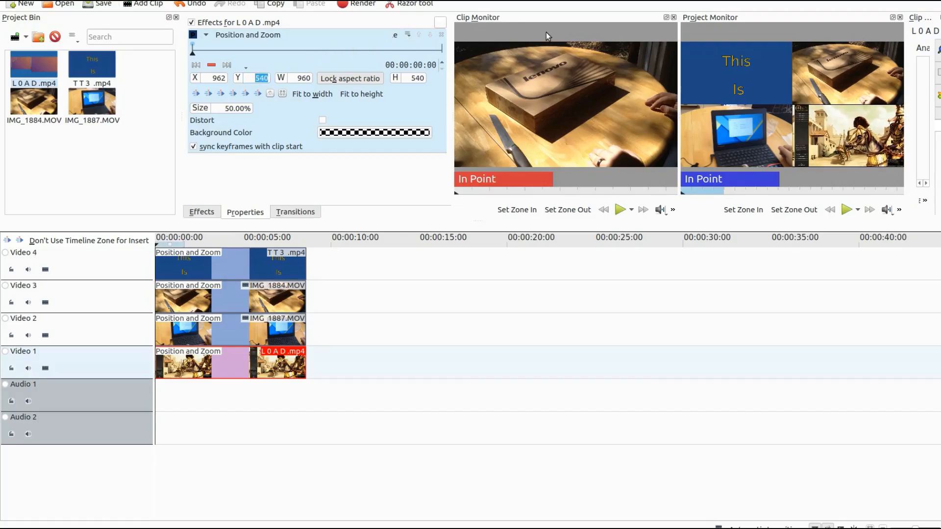
# - Deselect the L O A D.mp4 clip and undock the Project Monitor to preview the four-way split in a larger window
pyautogui.click(160, 361)
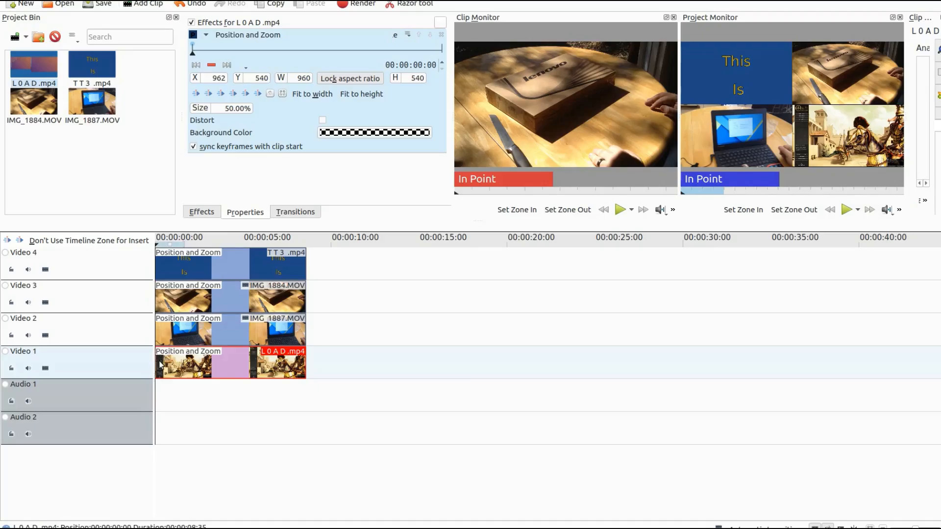
pyautogui.click(157, 392)
pyautogui.click(158, 392)
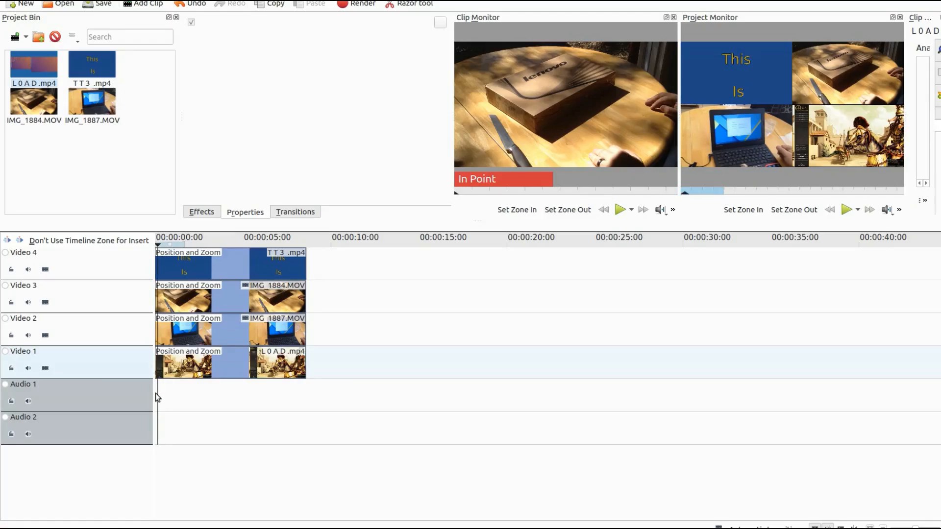
pyautogui.click(893, 18)
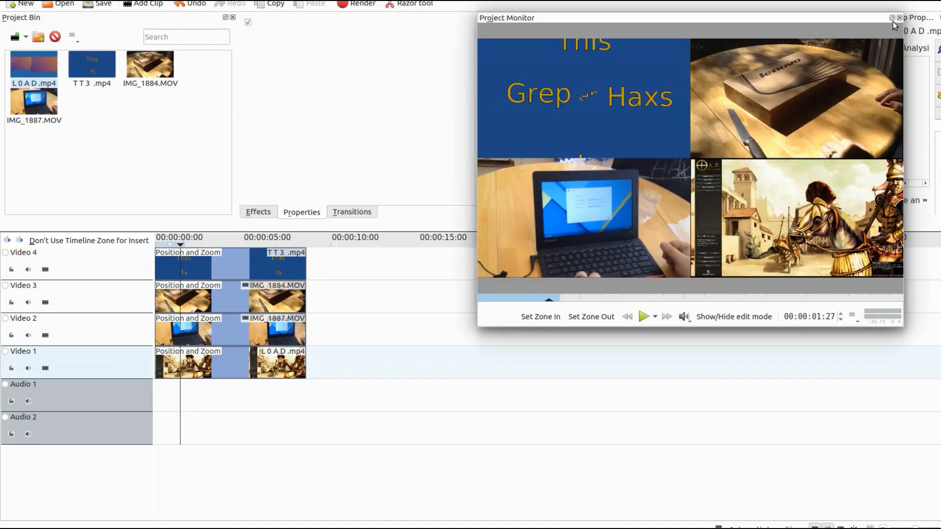